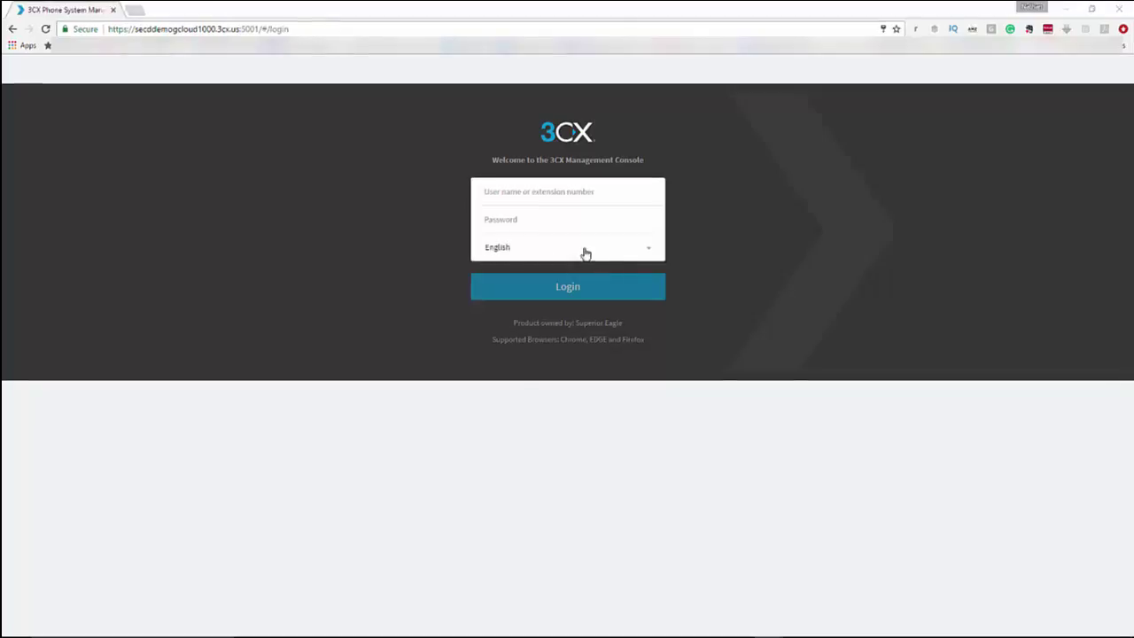
Step: Sign in to the management console with the admin username and password
click(535, 190)
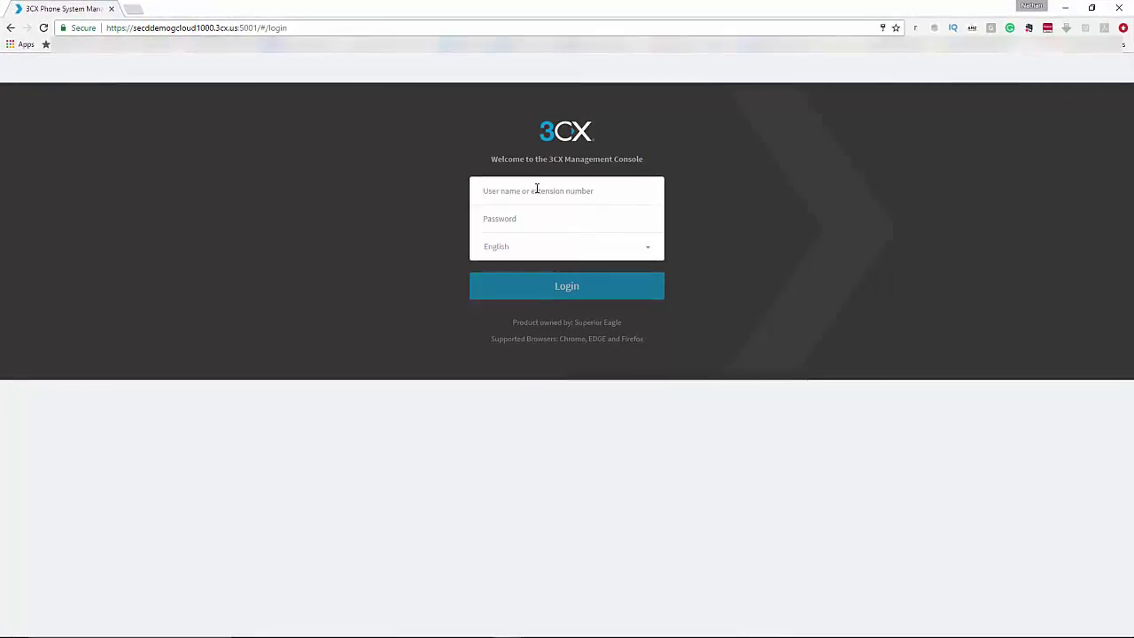
text(secdadmin)
key(Tab)
text(**********)
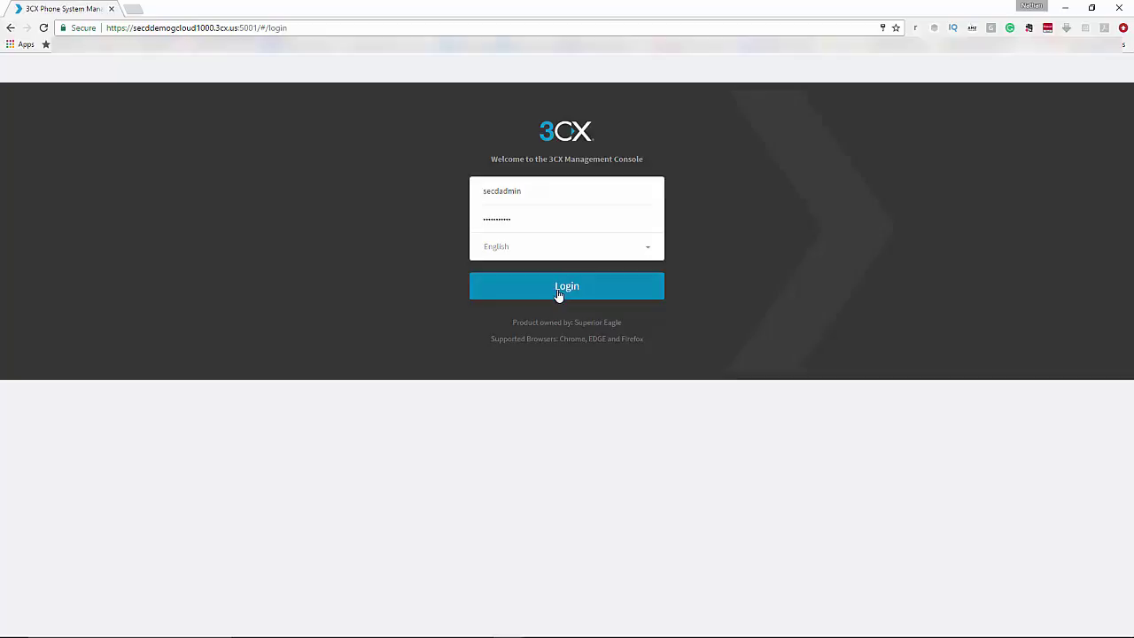
click(559, 292)
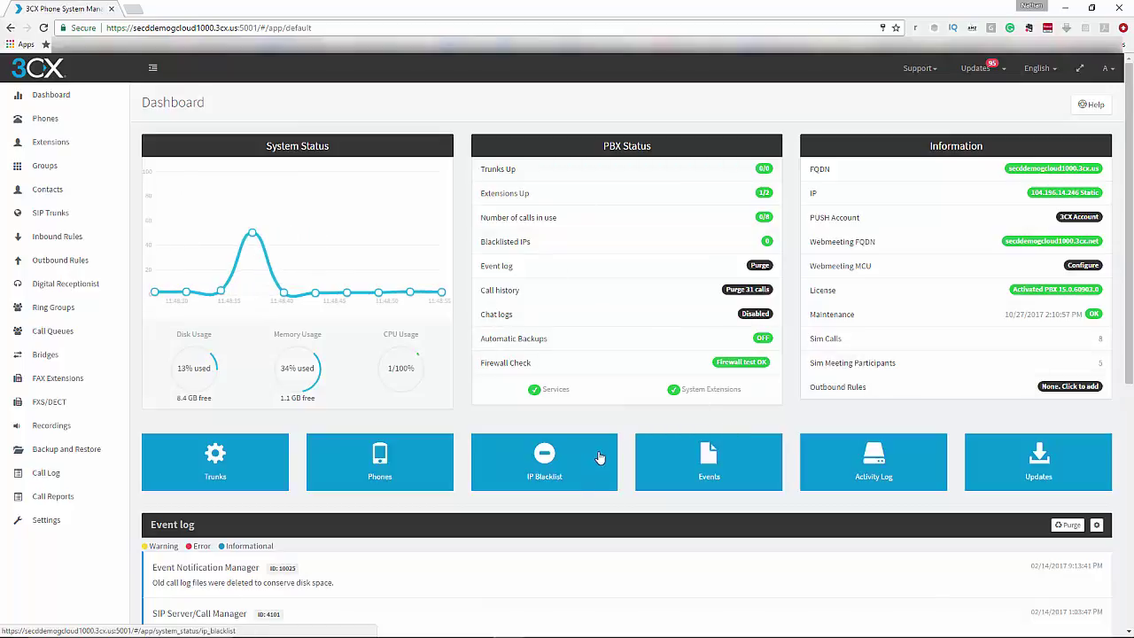
Step: Scroll down through the Dashboard event log's registration and log-cleanup entries, then back up
scroll(599, 454, down, 1)
scroll(599, 454, down, 2)
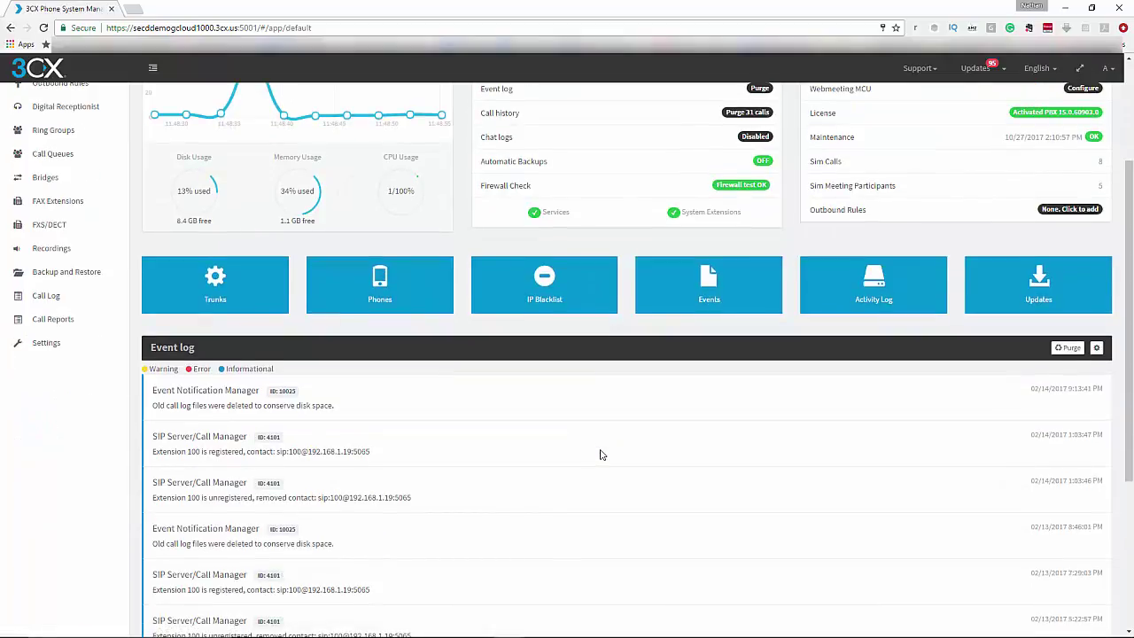
scroll(359, 416, down, 1)
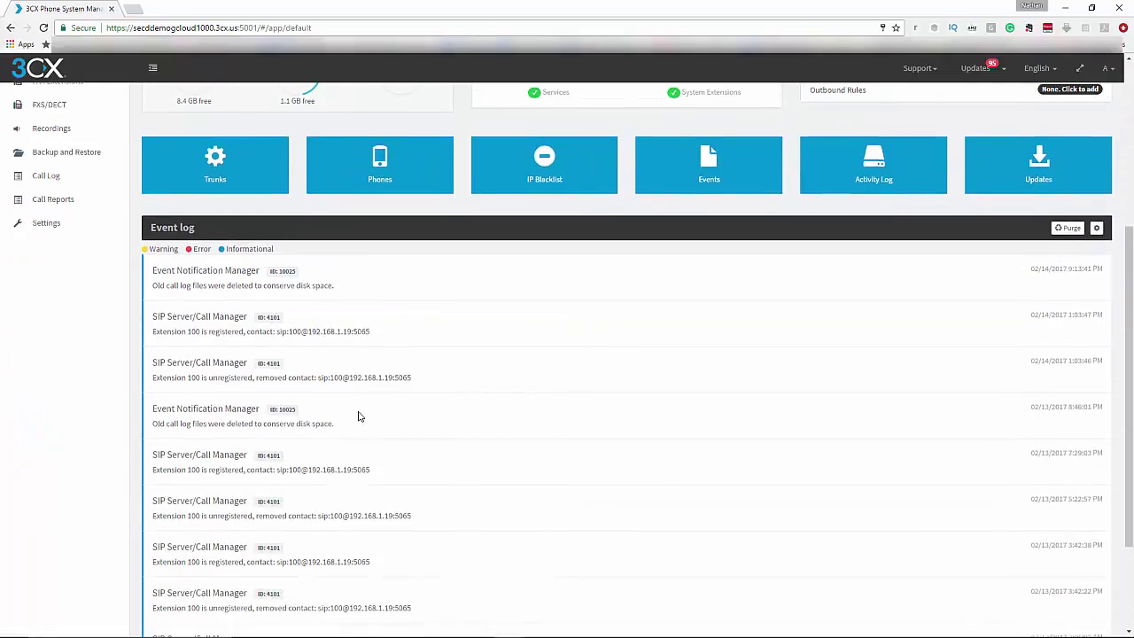
scroll(358, 416, down, 1)
scroll(358, 416, up, 5)
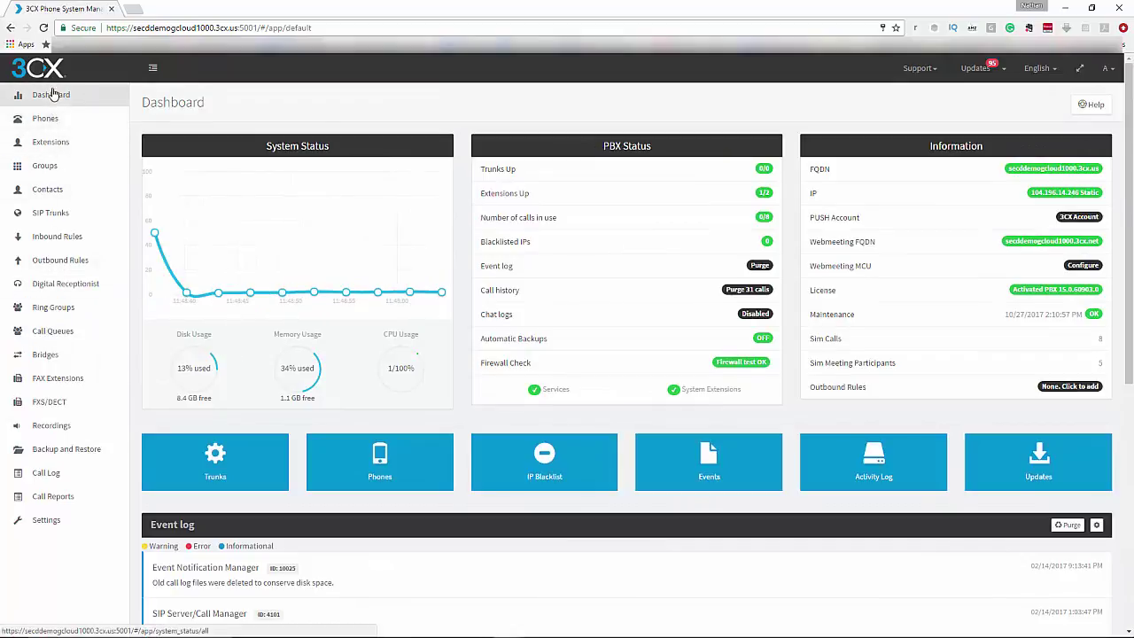
Step: Browse Phones, Extensions, Groups and Contacts, ending on the Digital Receptionist list with Out of office IVR
click(55, 119)
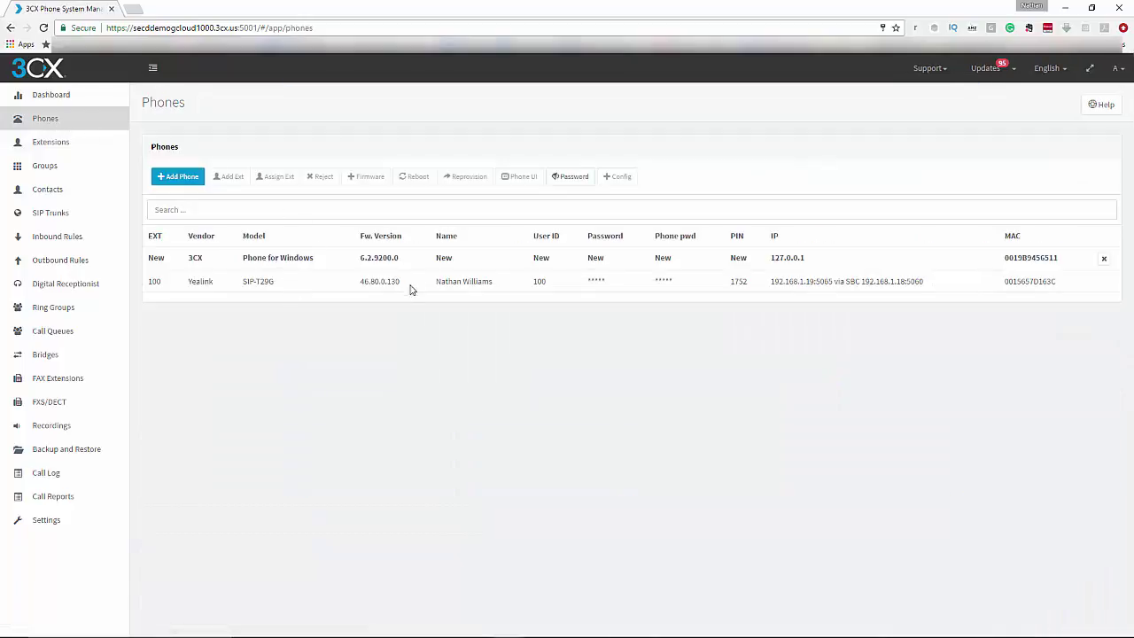
click(63, 146)
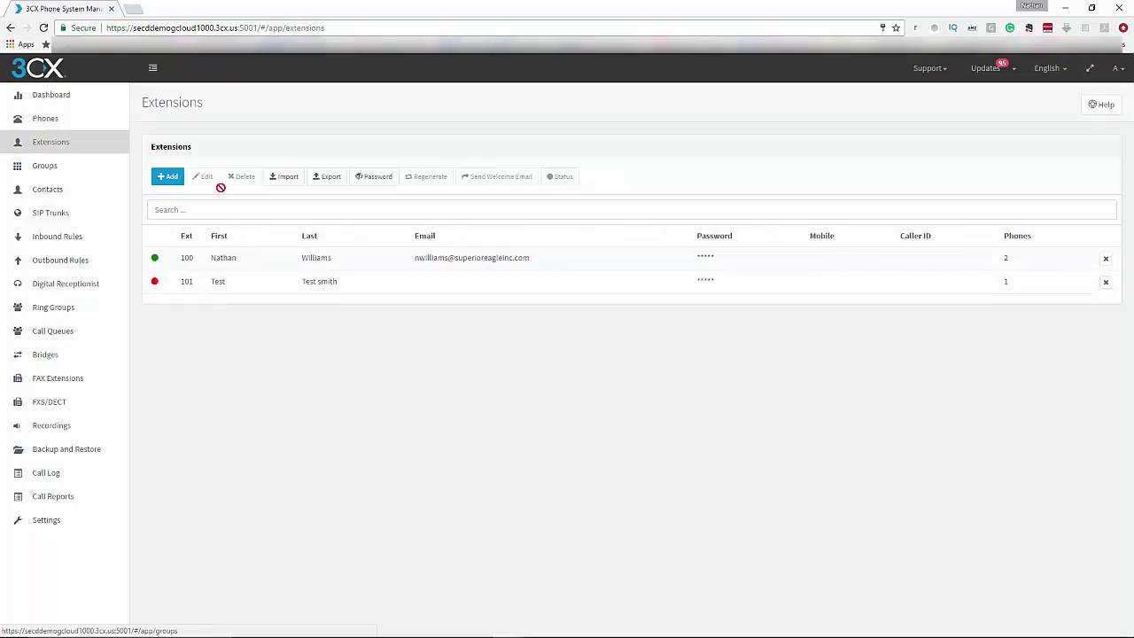
click(47, 168)
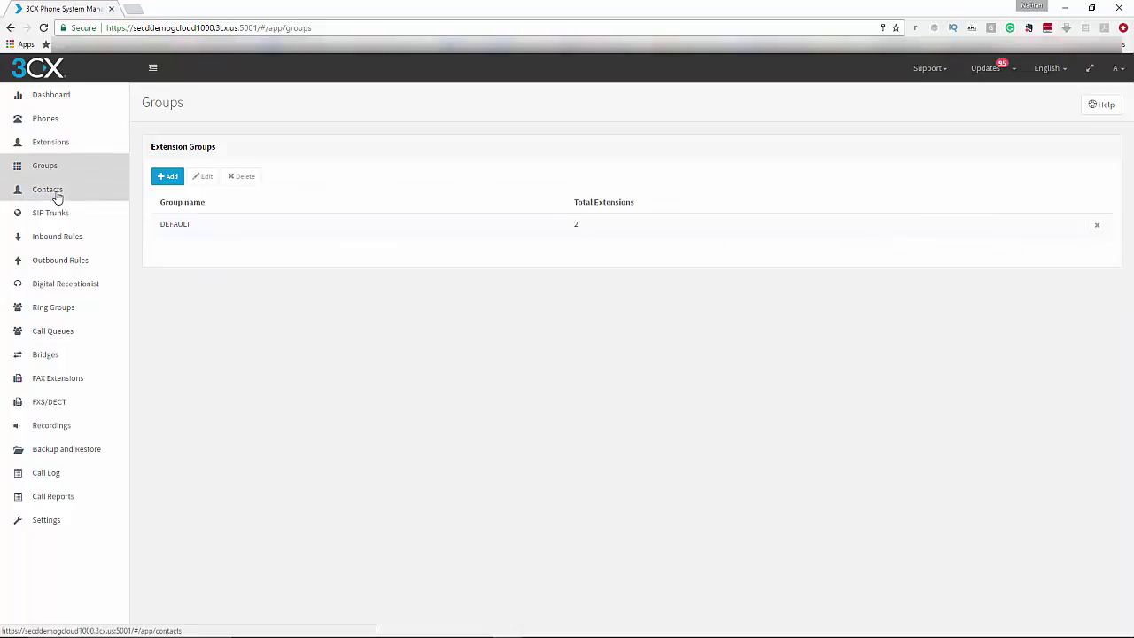
click(56, 191)
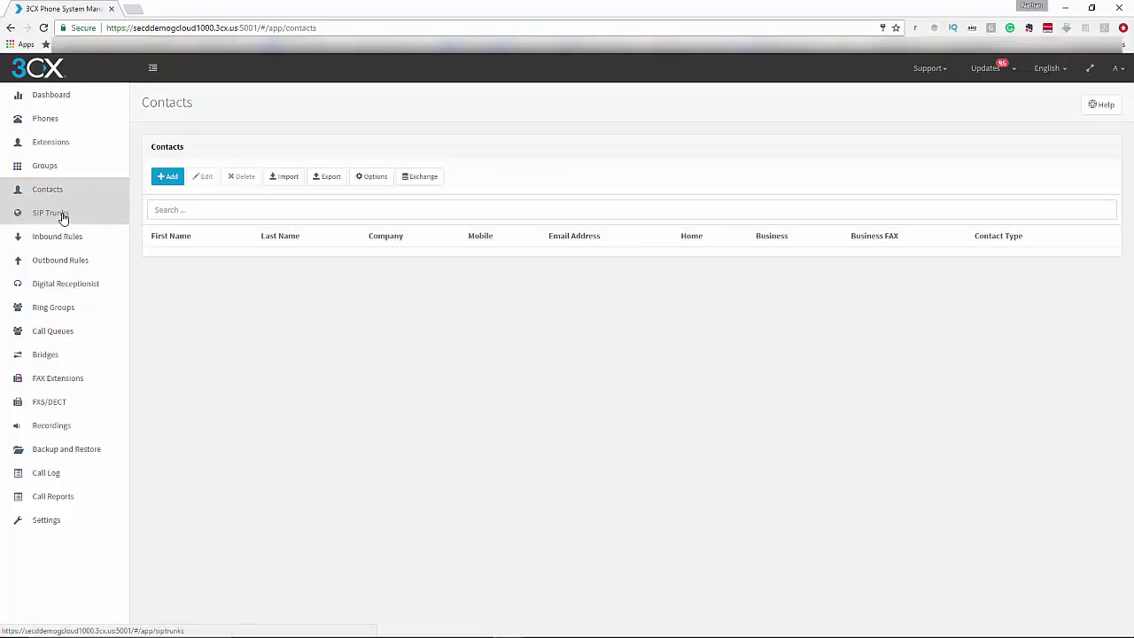
click(89, 286)
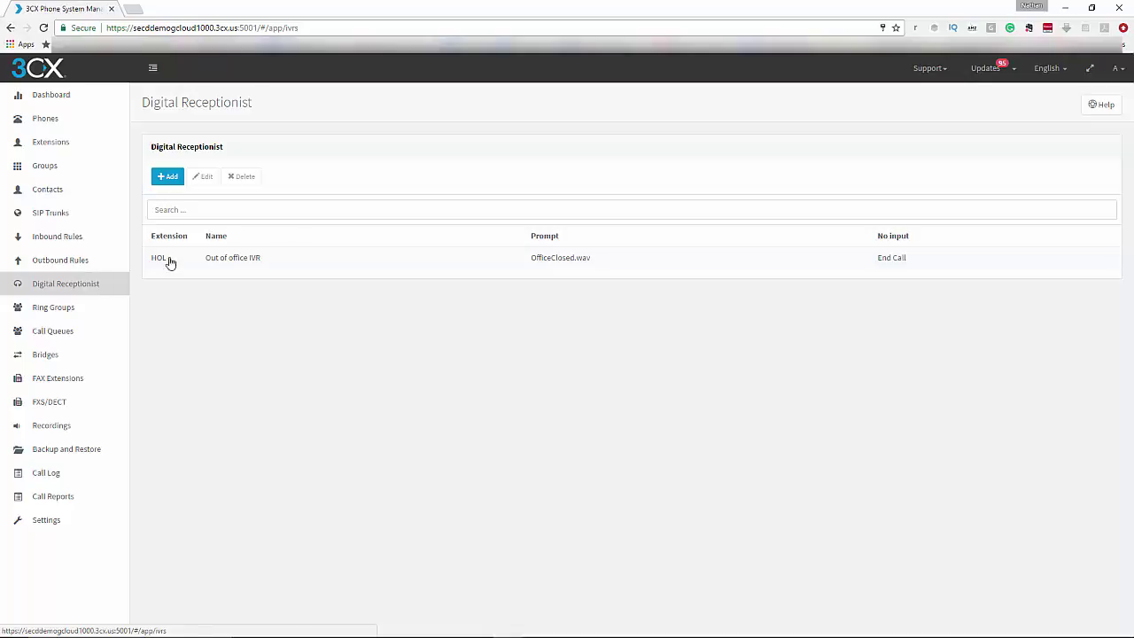
Step: Add a digital receptionist named 'Day Menu' on extension 800, cancelling the prompt recording
click(170, 177)
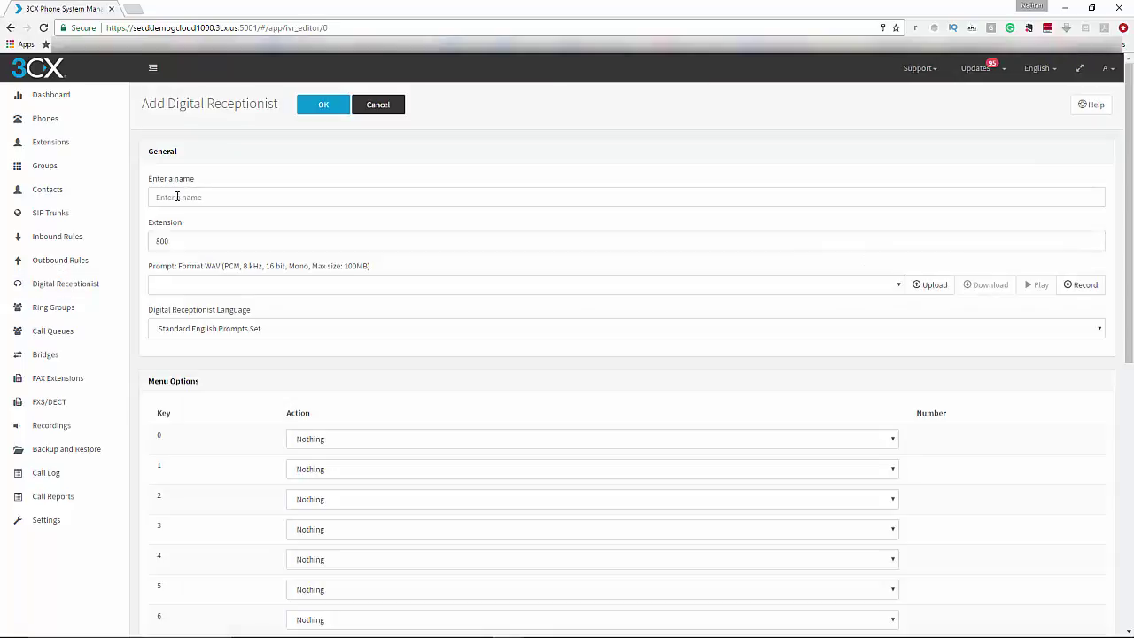
click(166, 193)
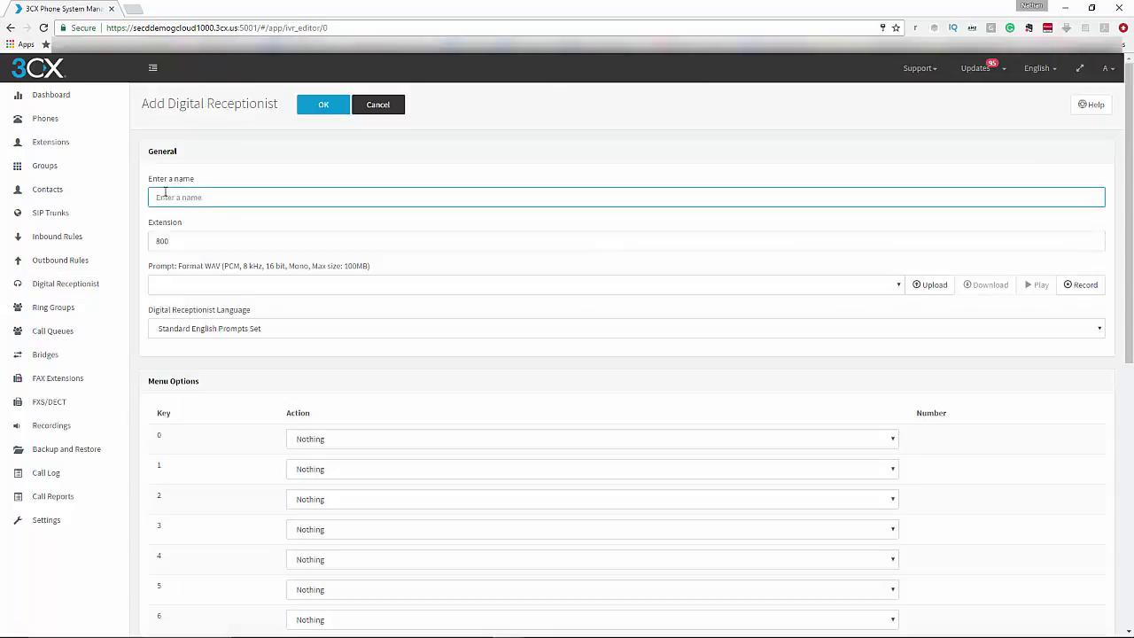
text(Day Menu)
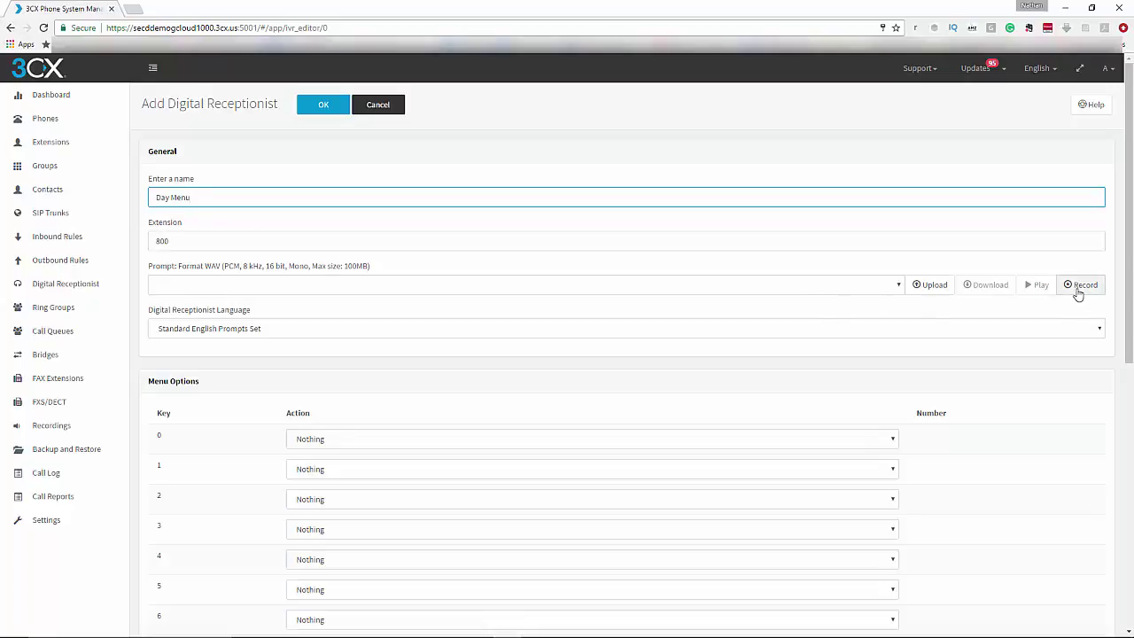
click(1081, 285)
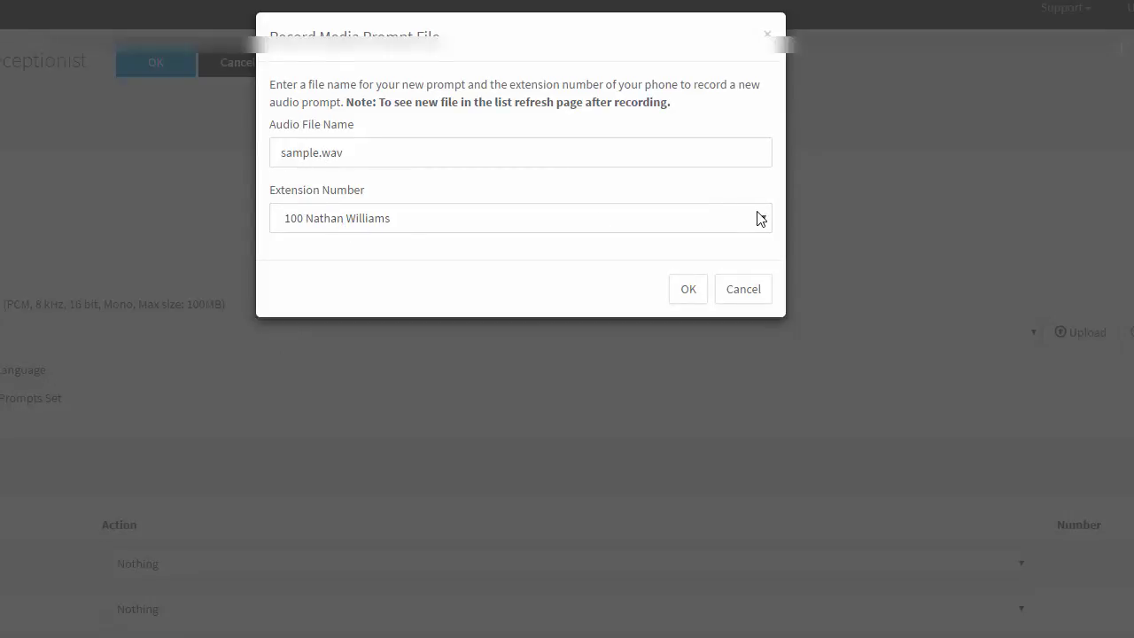
click(740, 293)
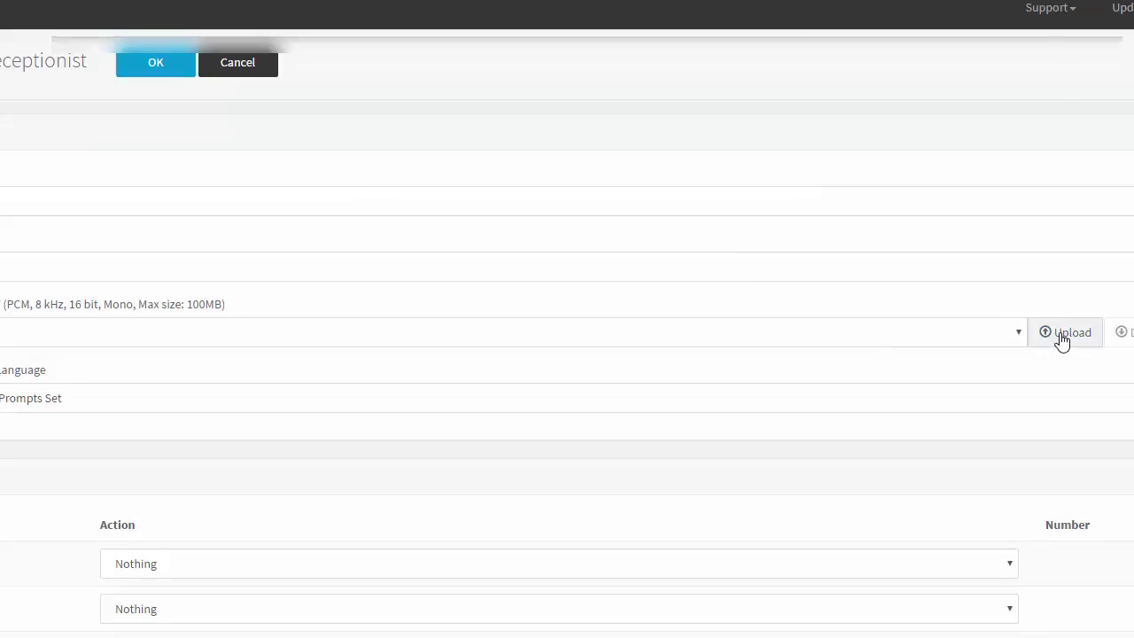
Step: Make menu key 1 connect to extension 100, then leave the Day Menu form unsaved
scroll(699, 496, down, 1)
scroll(677, 530, down, 2)
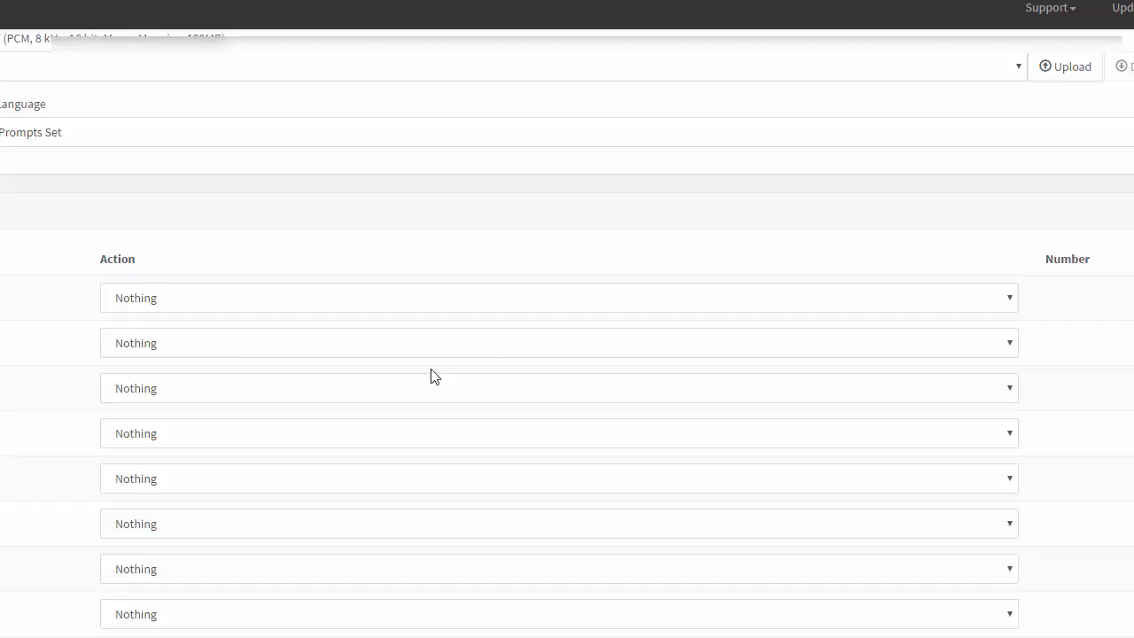
click(1009, 345)
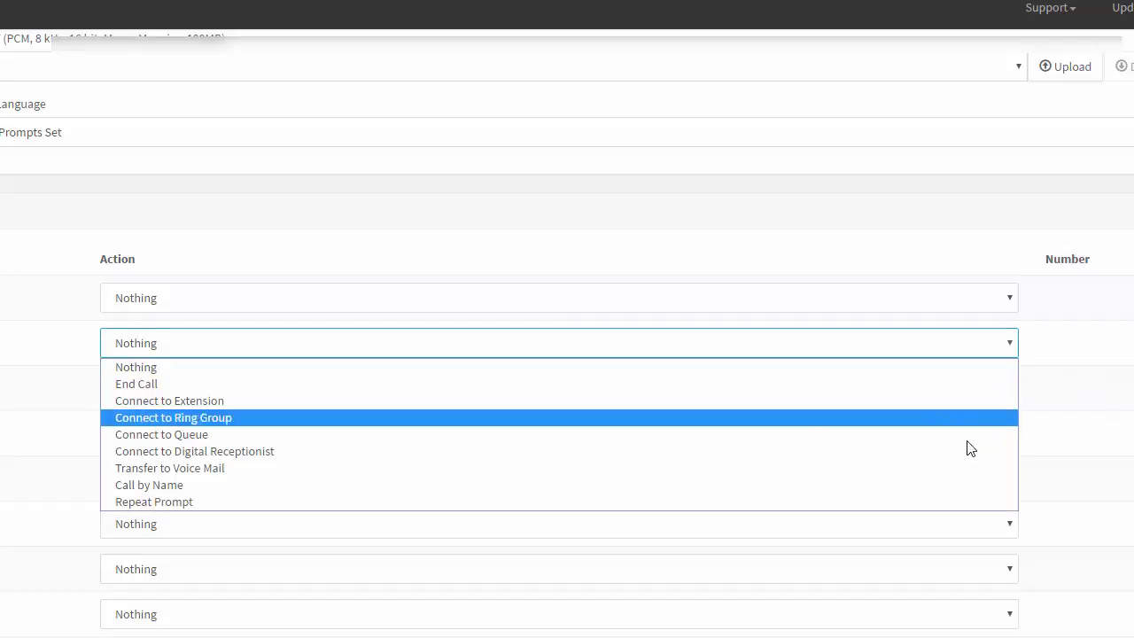
click(943, 400)
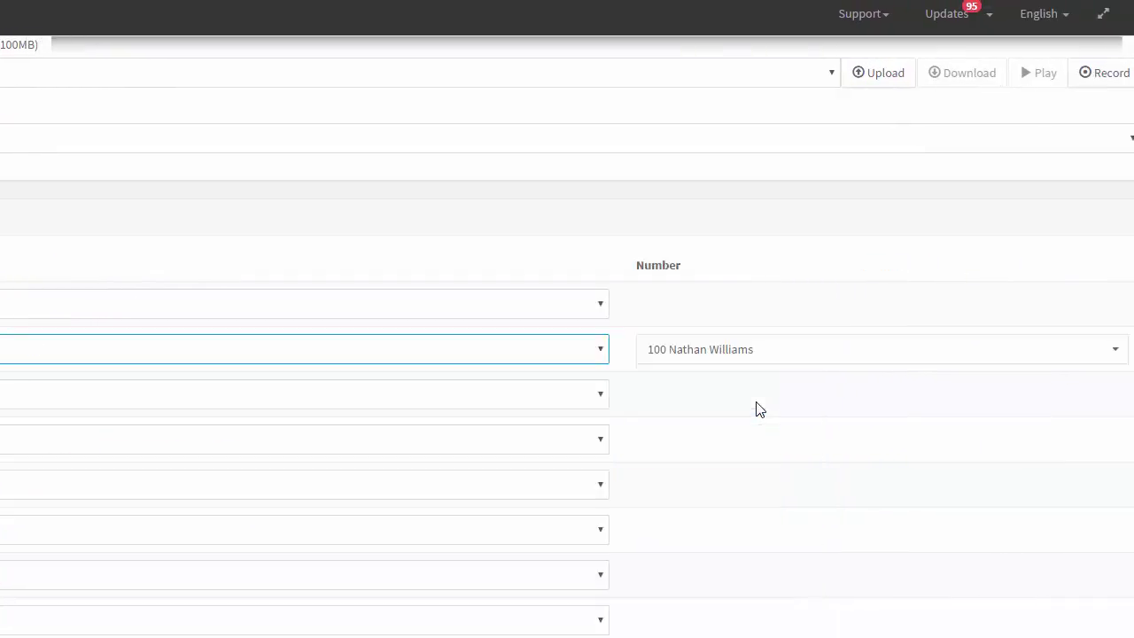
click(874, 358)
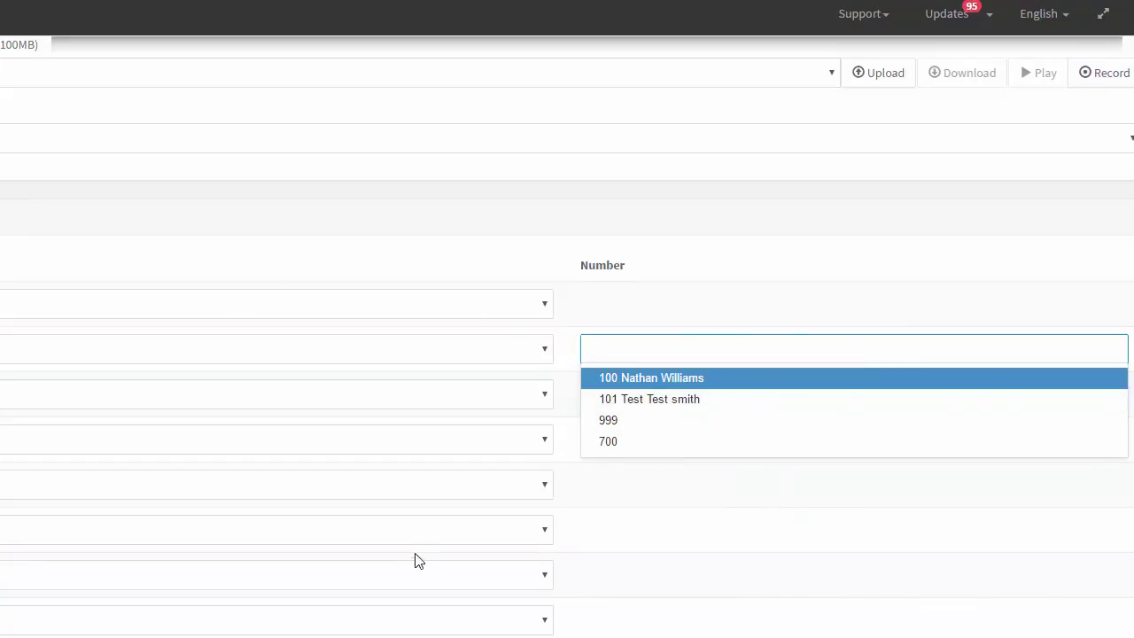
scroll(420, 565, down, 2)
scroll(422, 563, up, 5)
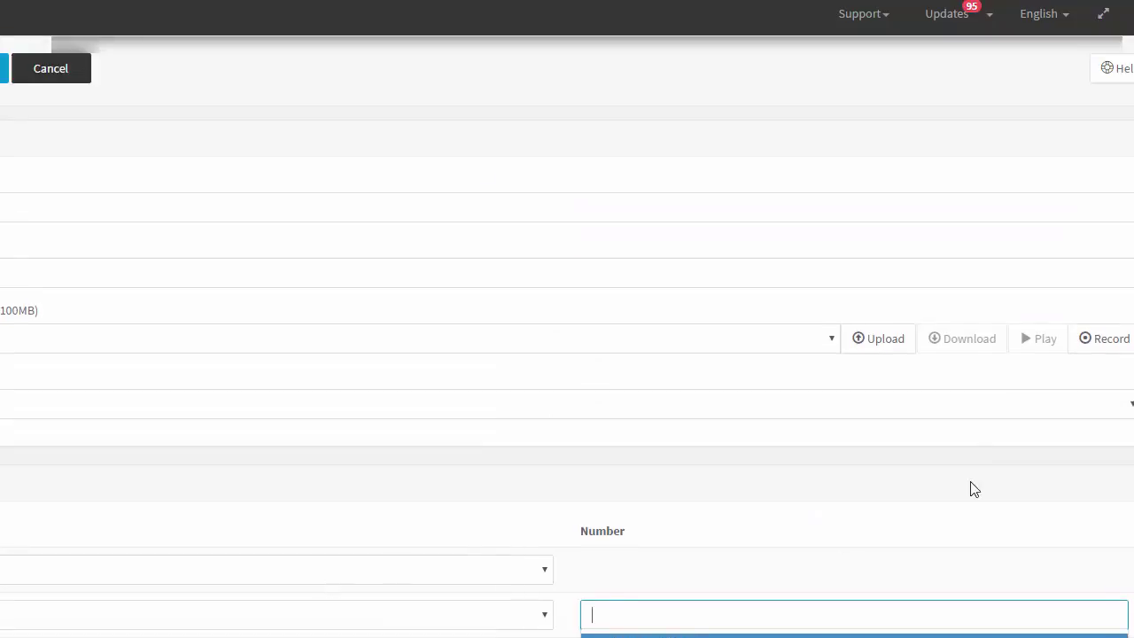
click(55, 68)
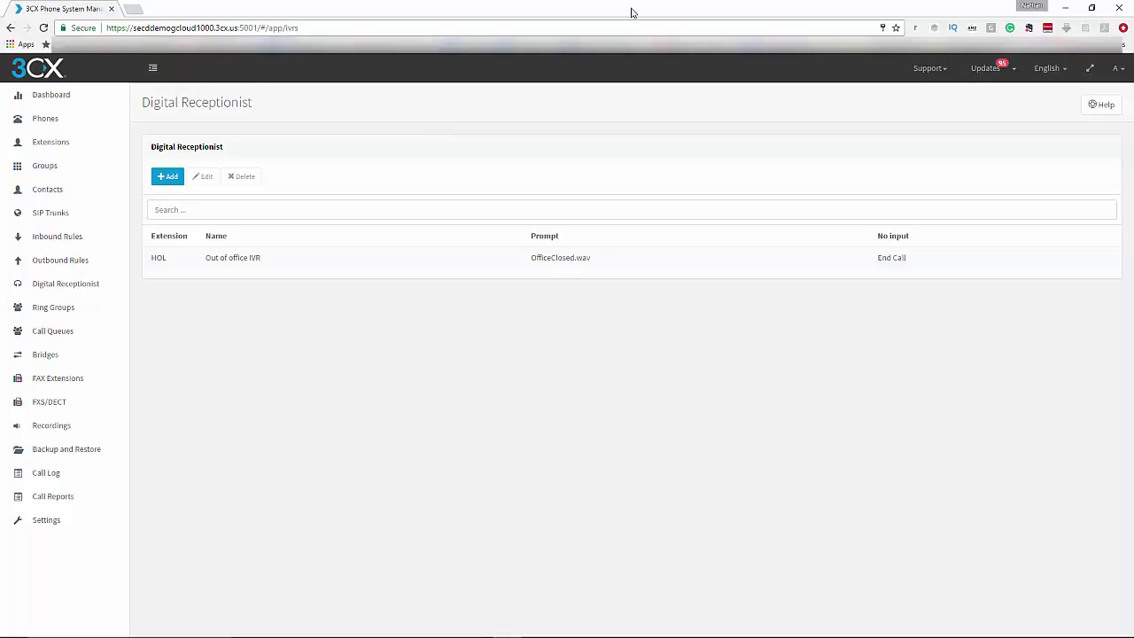
Step: Return to the Dashboard's System Status, PBX Status and Information overview
click(60, 99)
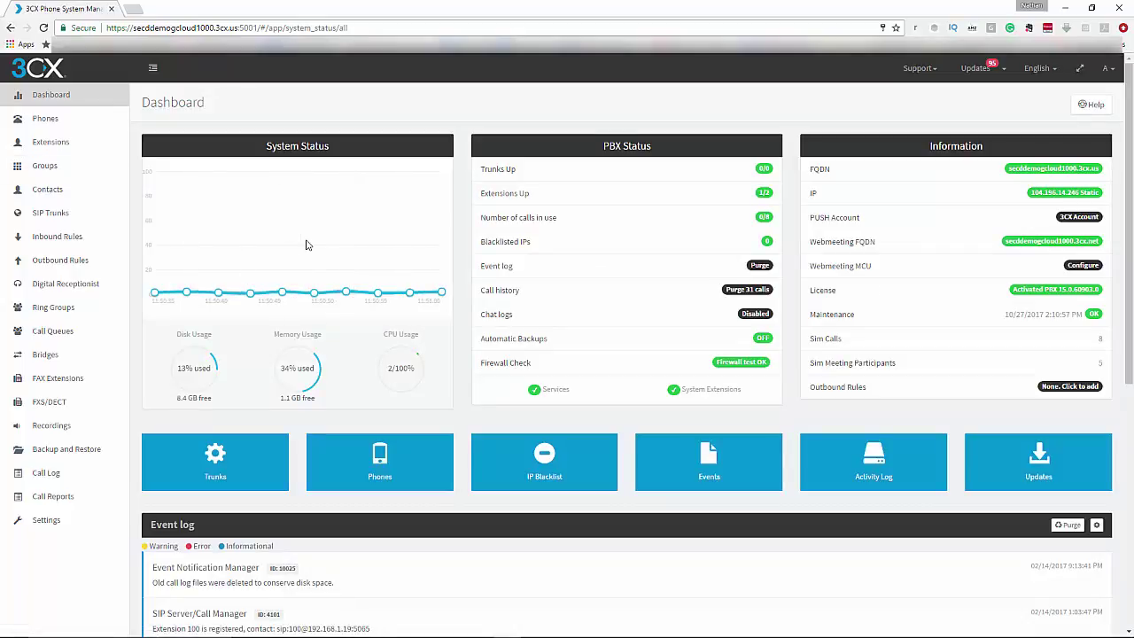
mouse_move(656, 631)
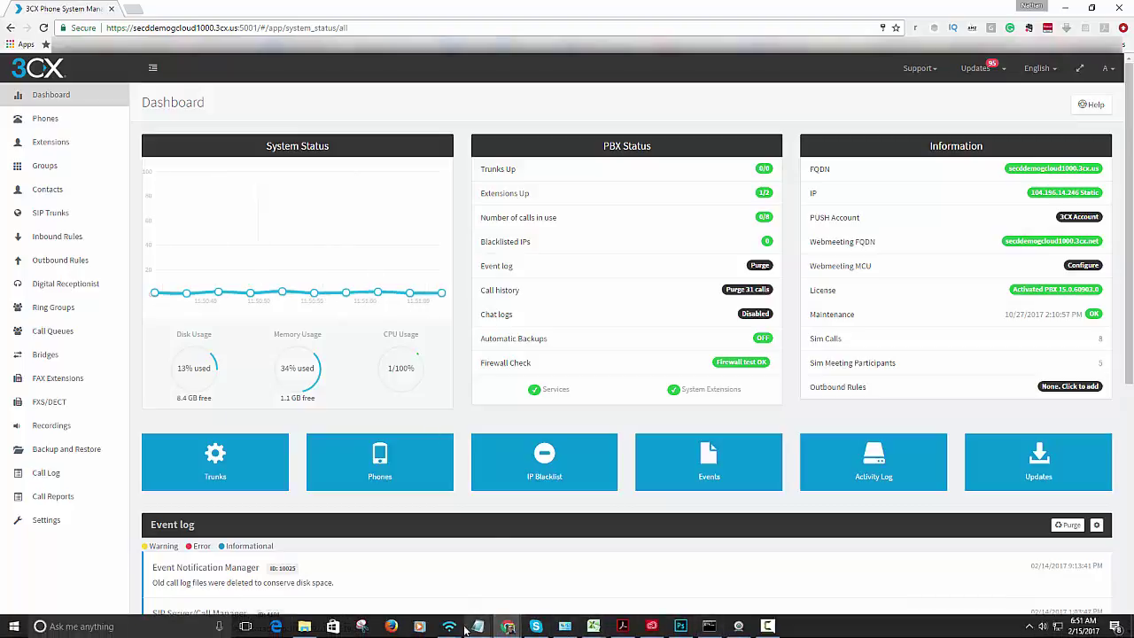
Step: Bring the softphone window forward and browse its voicemail, extension contacts and phonebook views
mouse_move(450, 626)
click(483, 571)
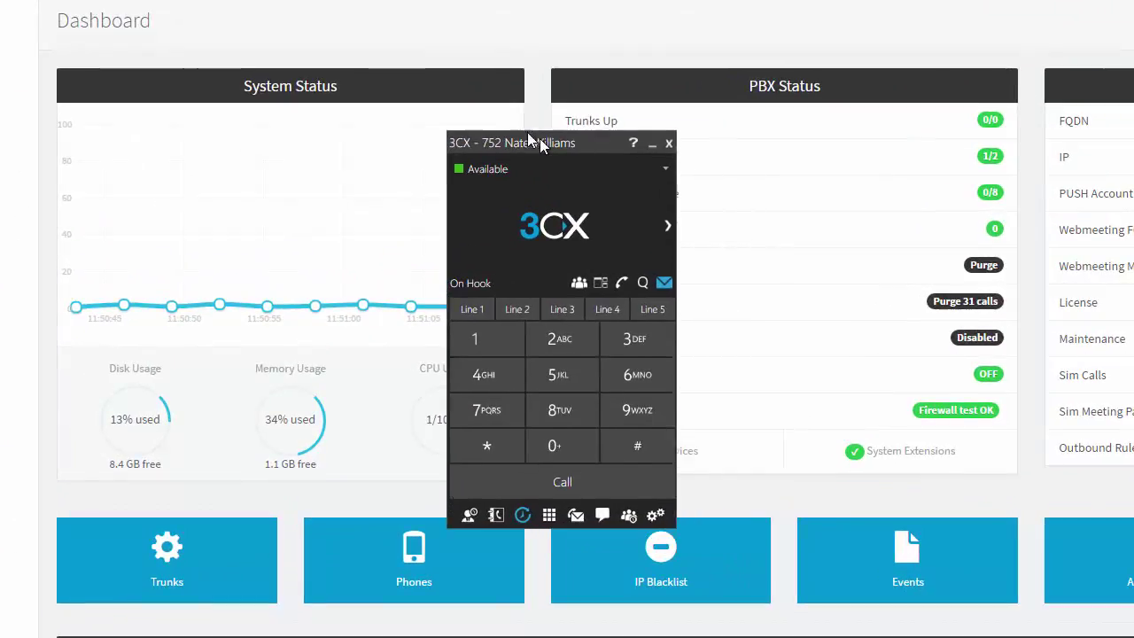
drag(529, 136, 537, 134)
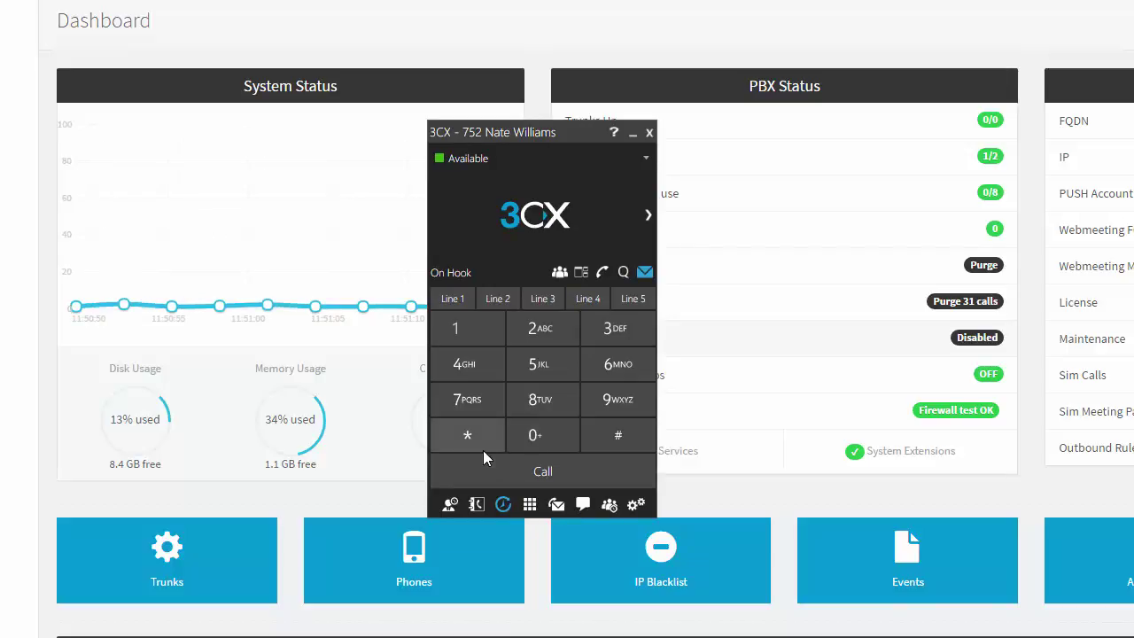
click(643, 272)
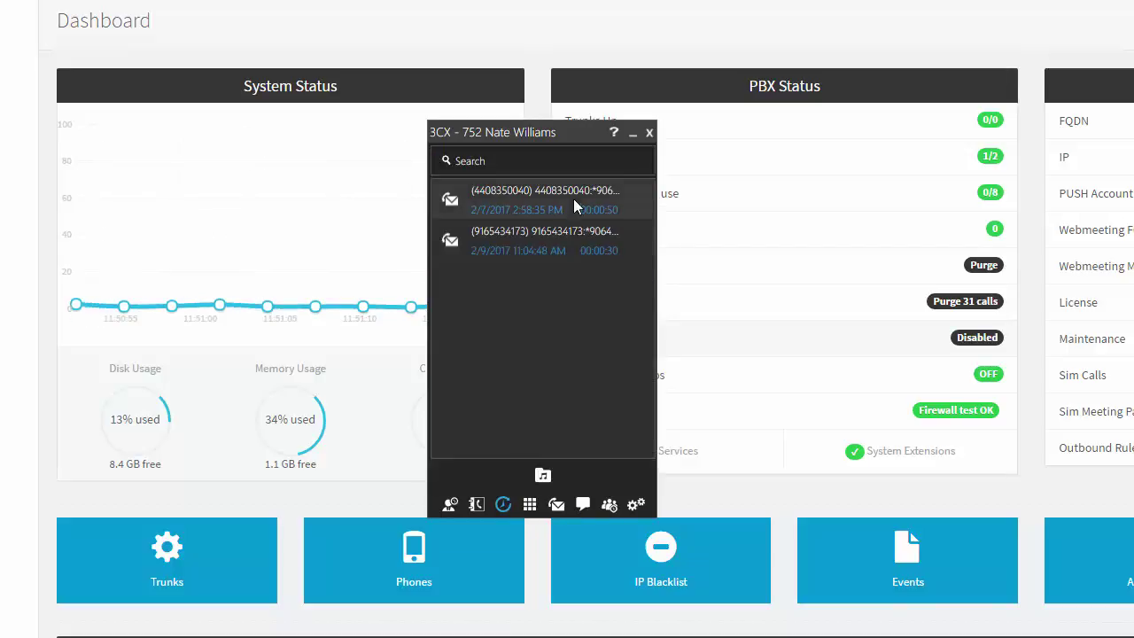
click(450, 502)
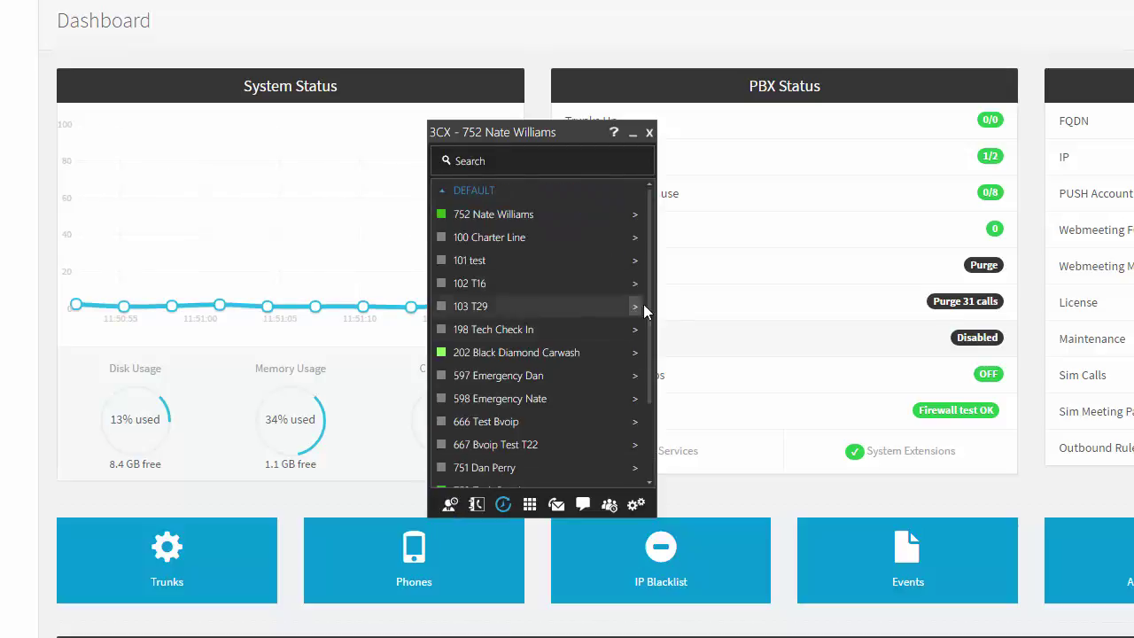
drag(652, 278, 640, 343)
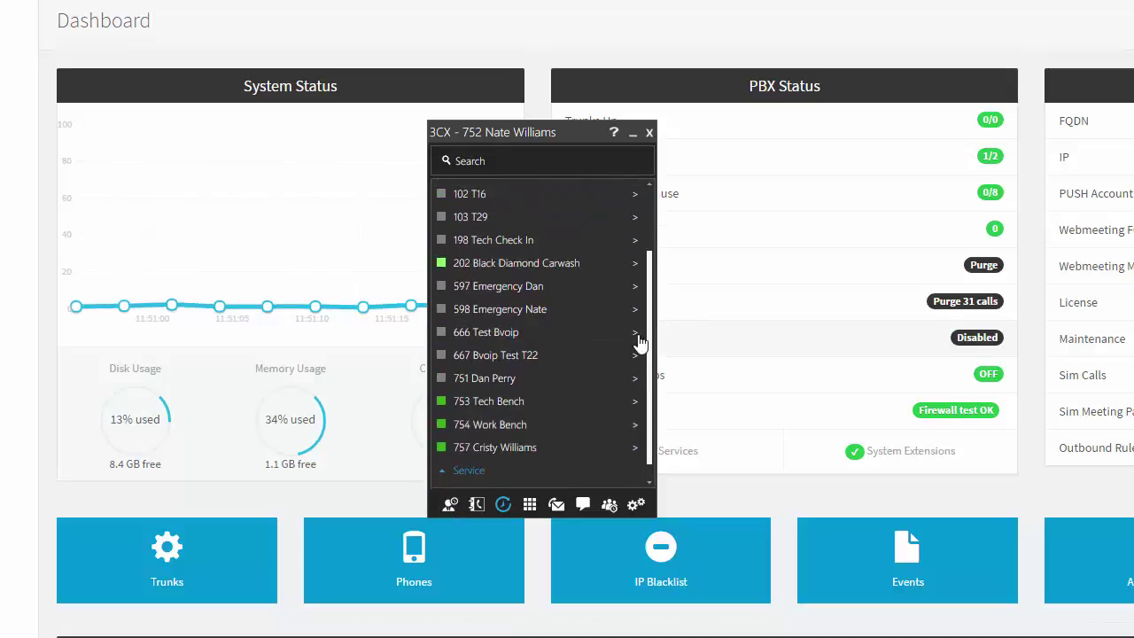
click(478, 507)
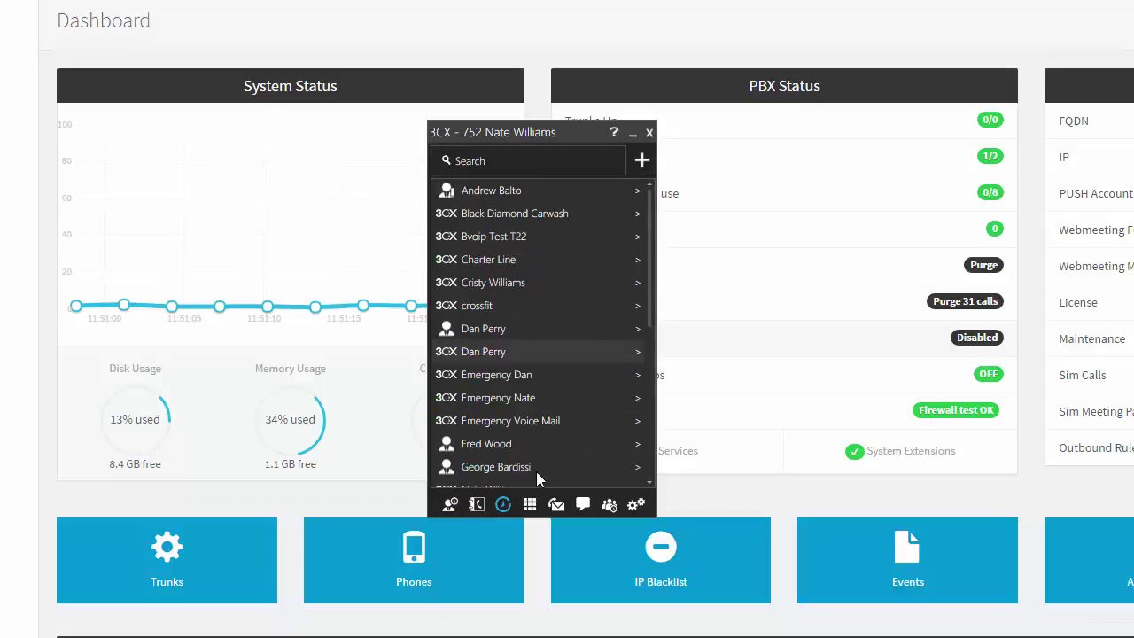
Step: Show the softphone call history filtered to incoming calls only
click(503, 504)
click(443, 476)
click(471, 477)
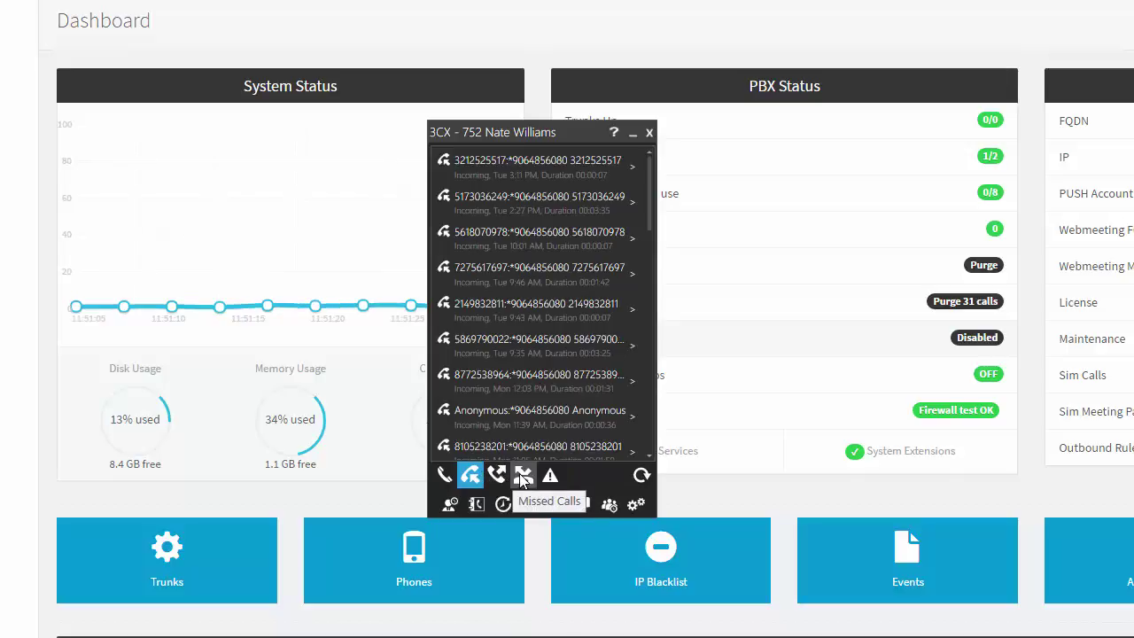
Step: Cycle through the dialpad, voicemail and chat views, ending on the conference and webmeeting options
click(530, 504)
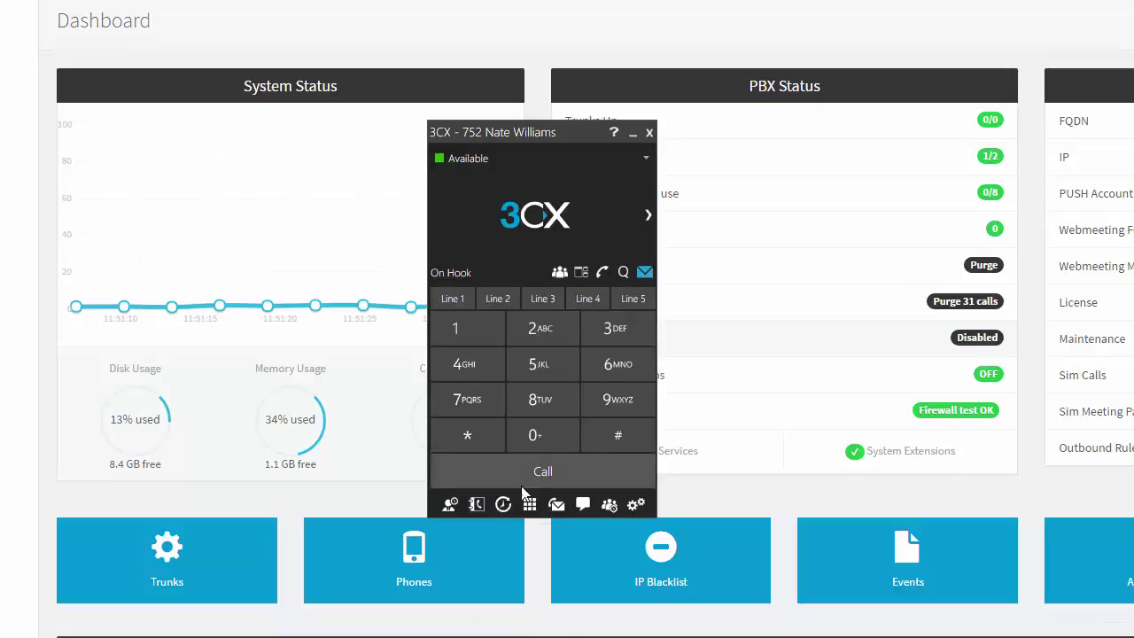
click(556, 505)
click(583, 504)
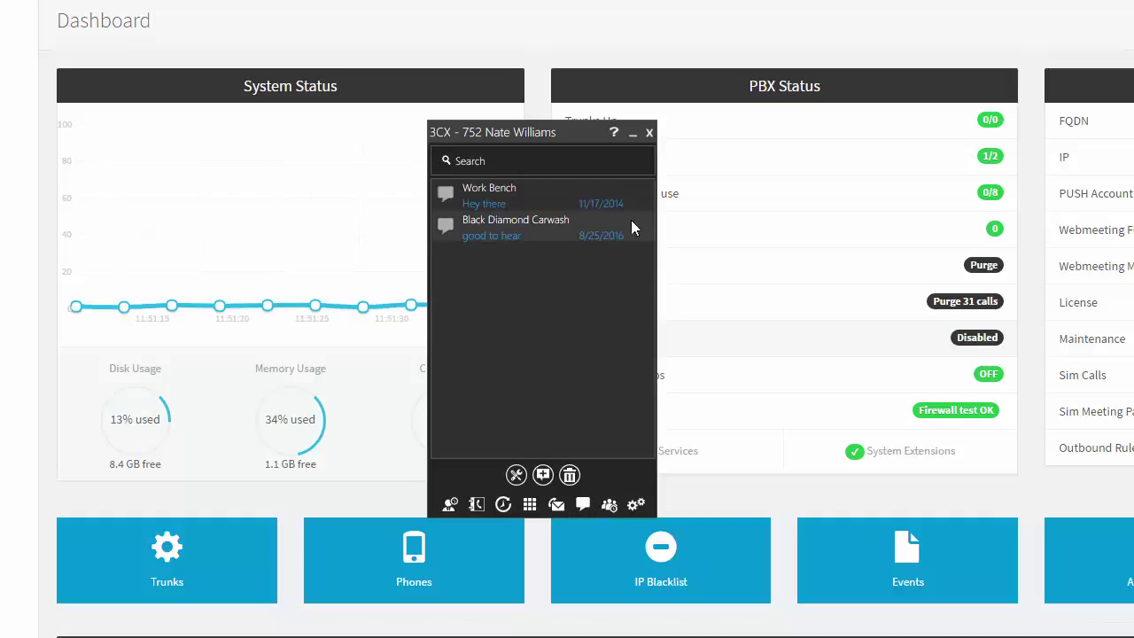
click(608, 504)
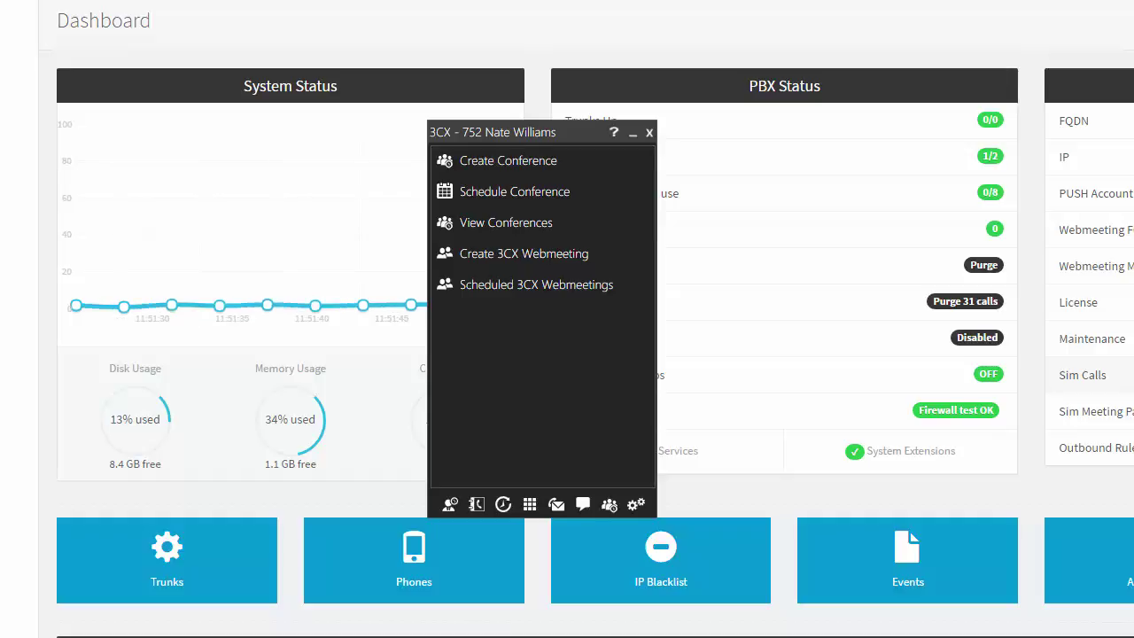
Step: Look over the softphone settings, then return to the dialpad showing lines 1–5
click(636, 504)
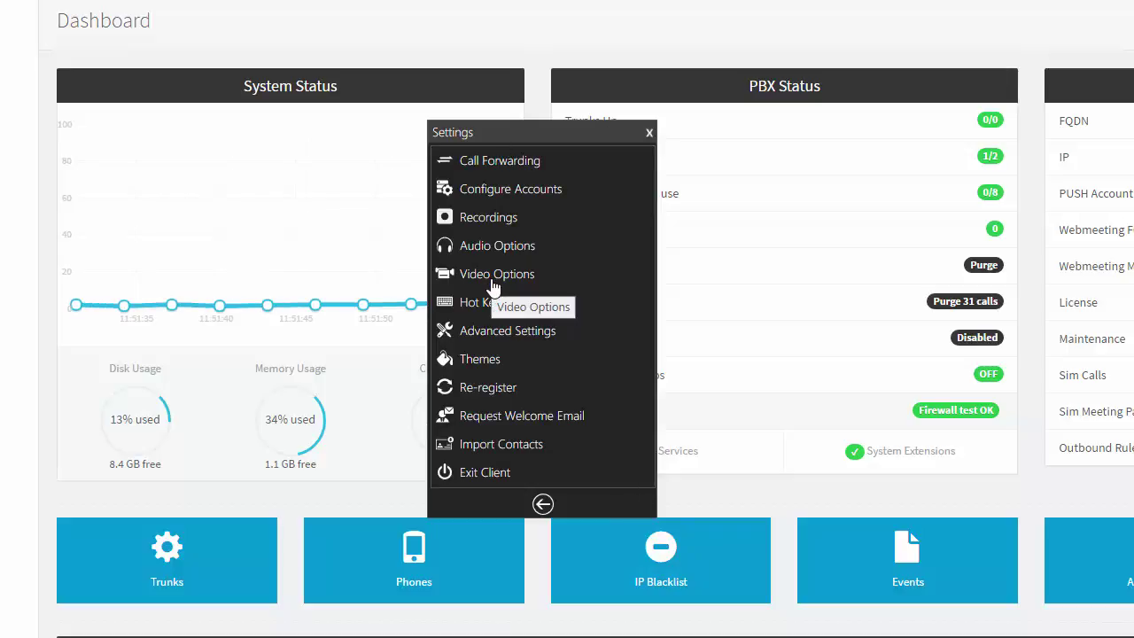
click(542, 504)
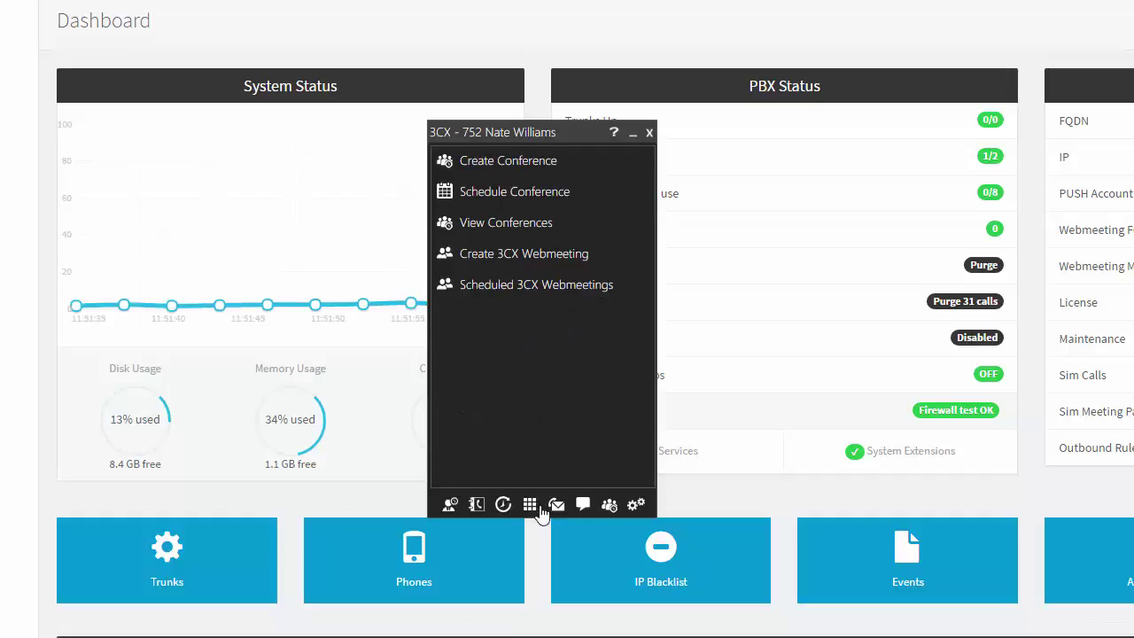
click(530, 504)
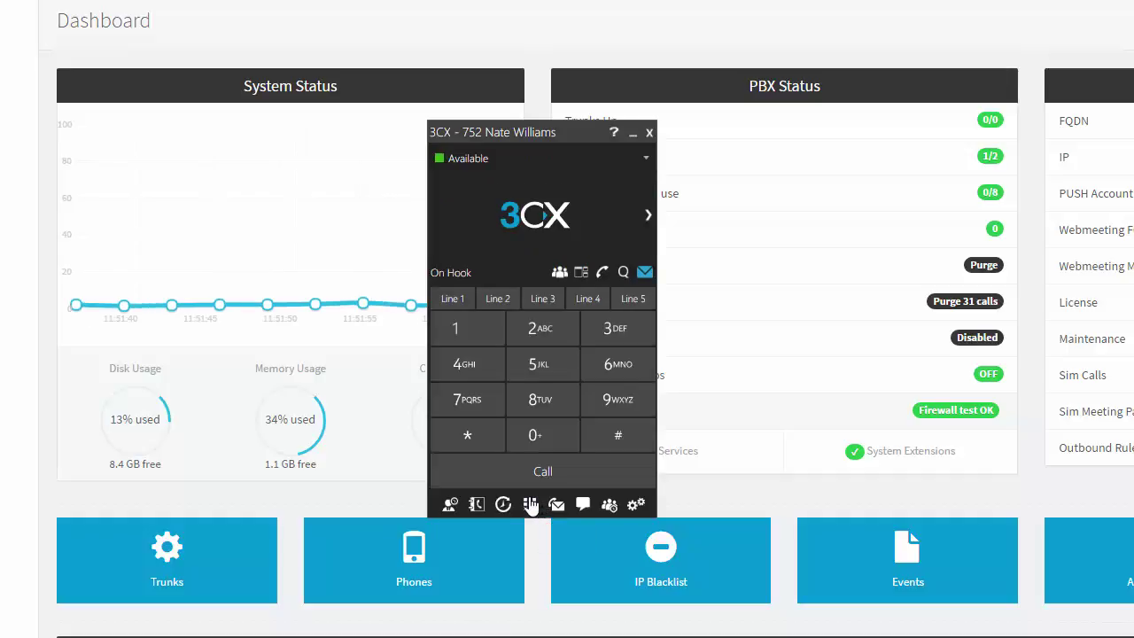